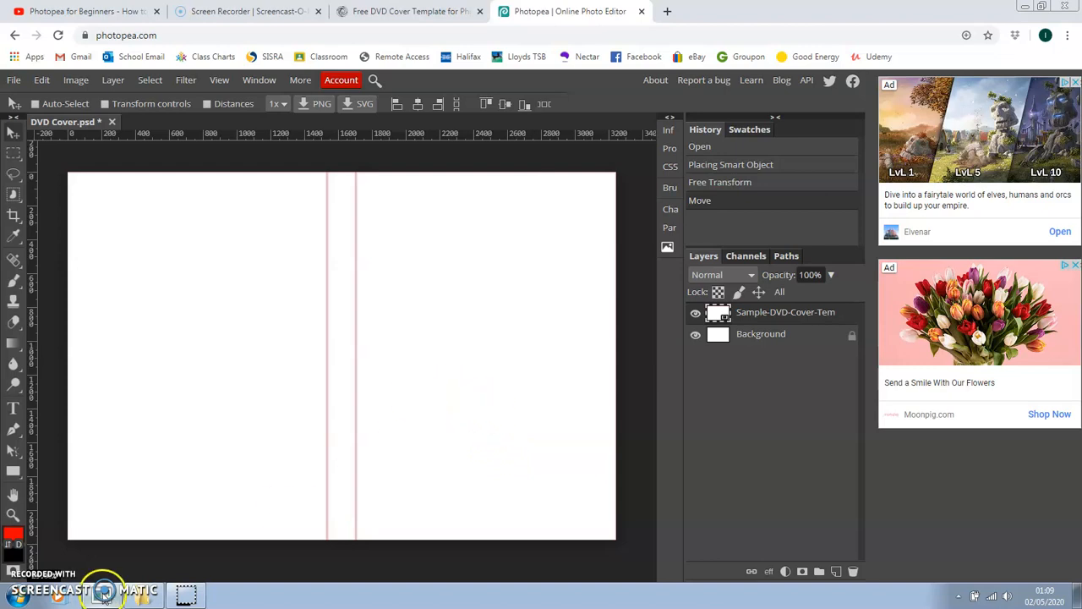
- Place the brick-brickwall-brickwork-cement-276514 image from the Images folder into the DVD cover document and shift it slightly on the canvas
click(141, 597)
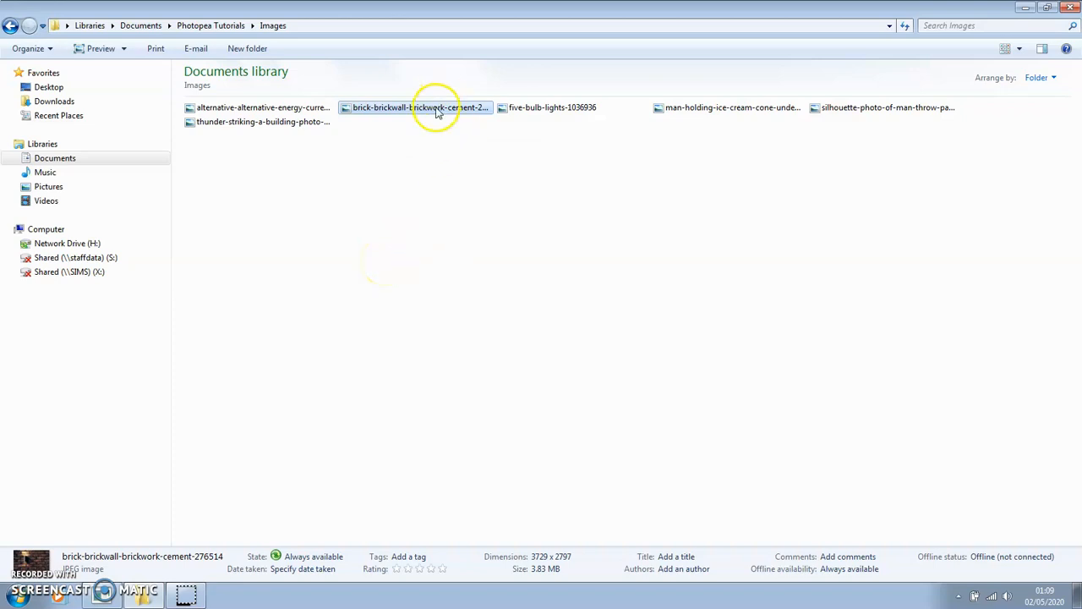
drag(434, 109, 449, 324)
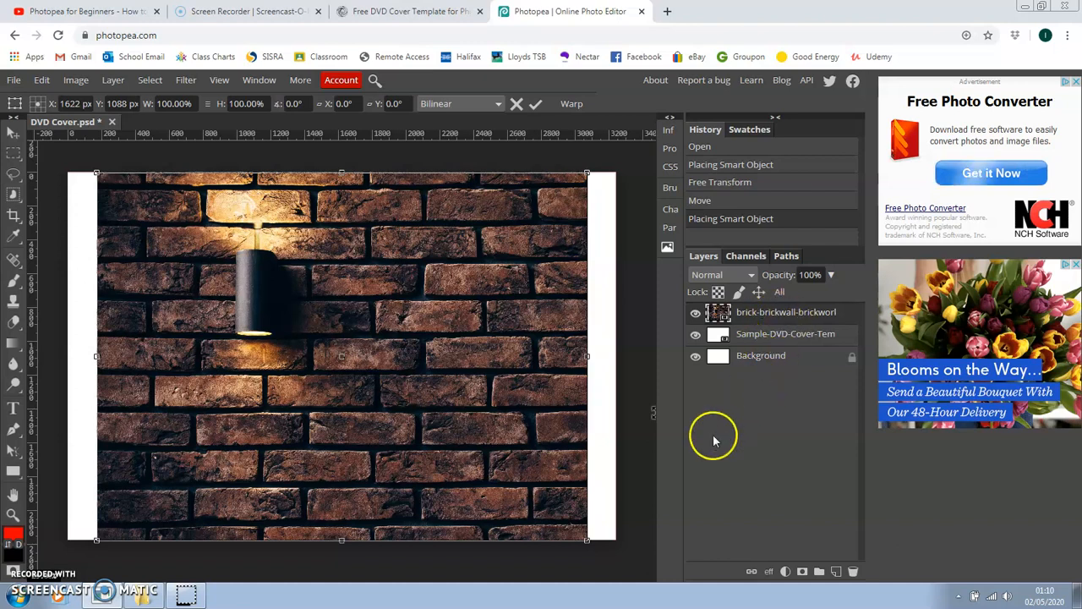
drag(394, 346, 447, 388)
drag(364, 329, 393, 304)
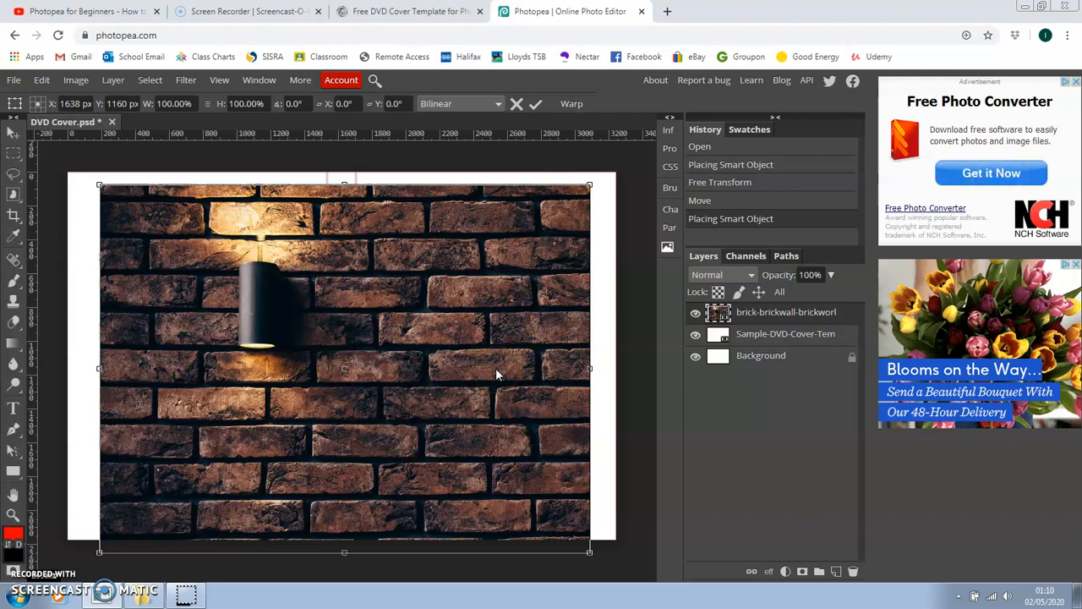
- Scale the brick wall image proportionally to about 47% and position it in the upper part of the back cover panel
drag(589, 551, 330, 331)
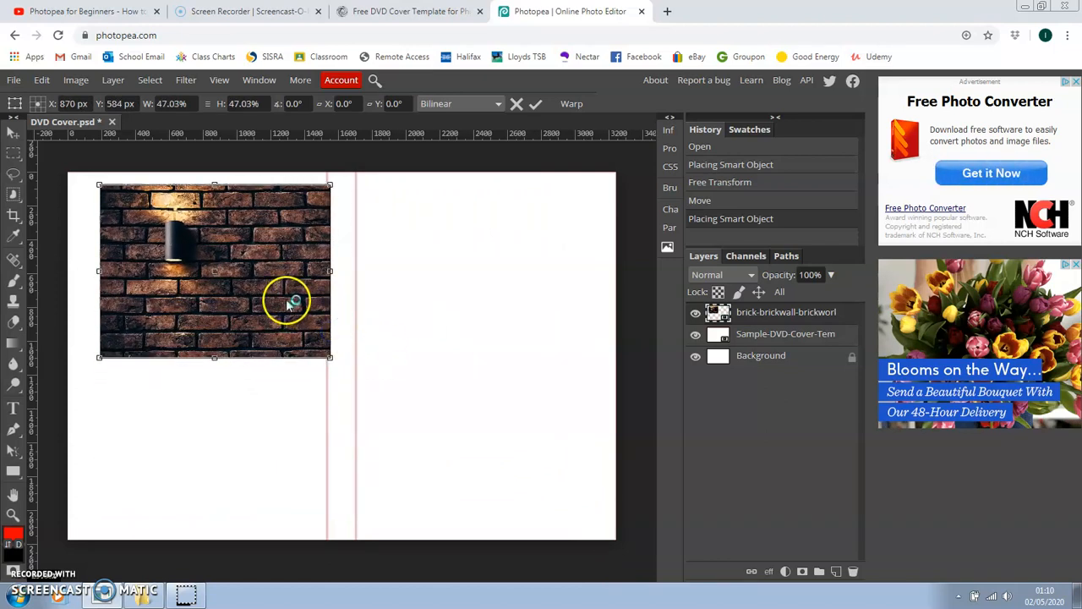
drag(287, 302, 264, 305)
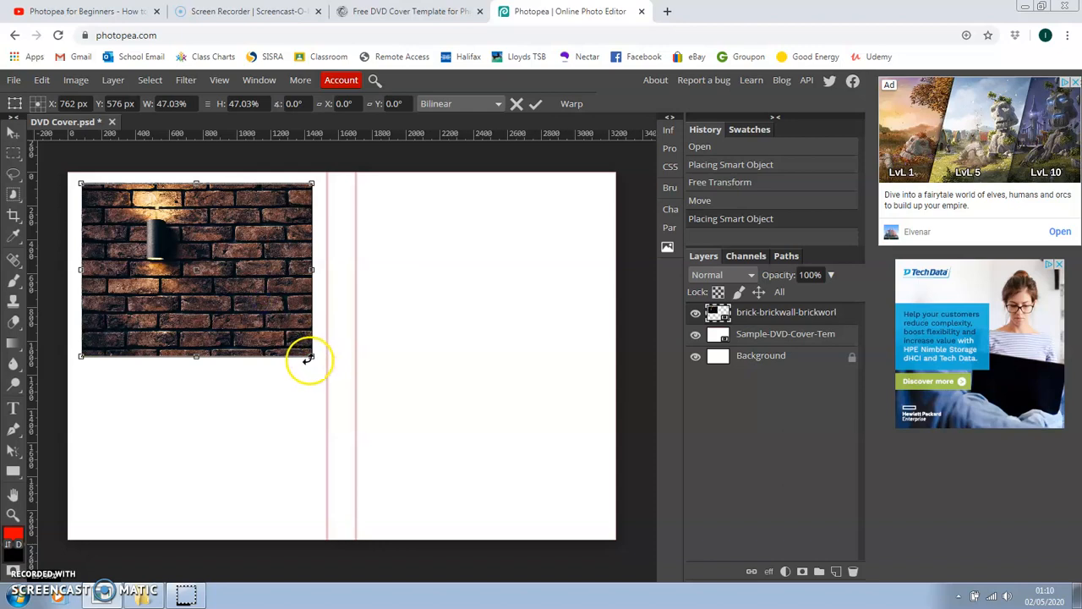
mouse_move(313, 358)
mouse_down()
mouse_move(335, 379)
mouse_move(300, 346)
mouse_move(311, 359)
mouse_up()
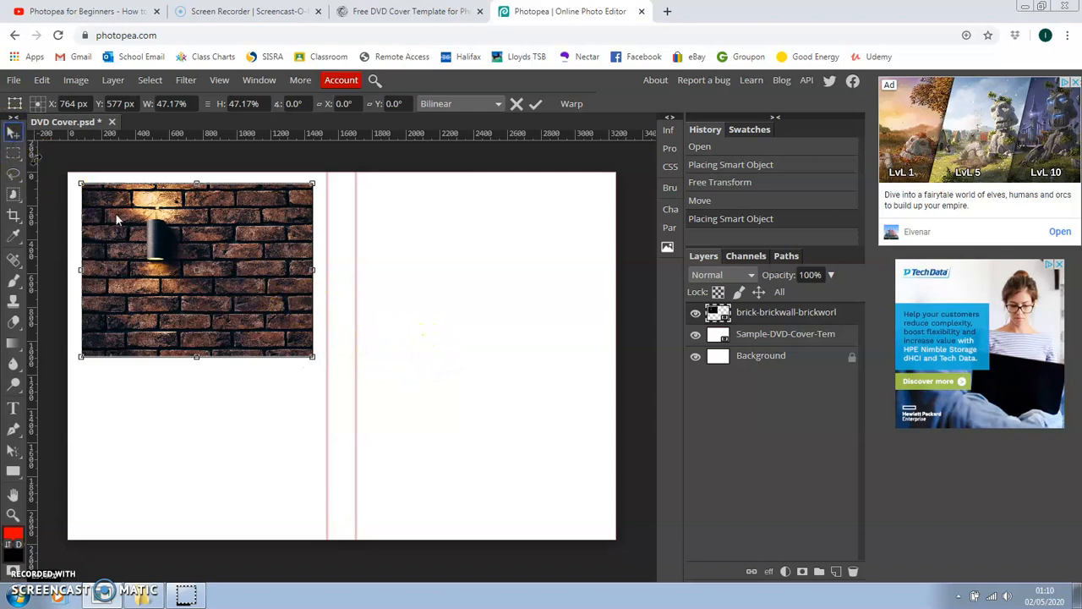
key(Return)
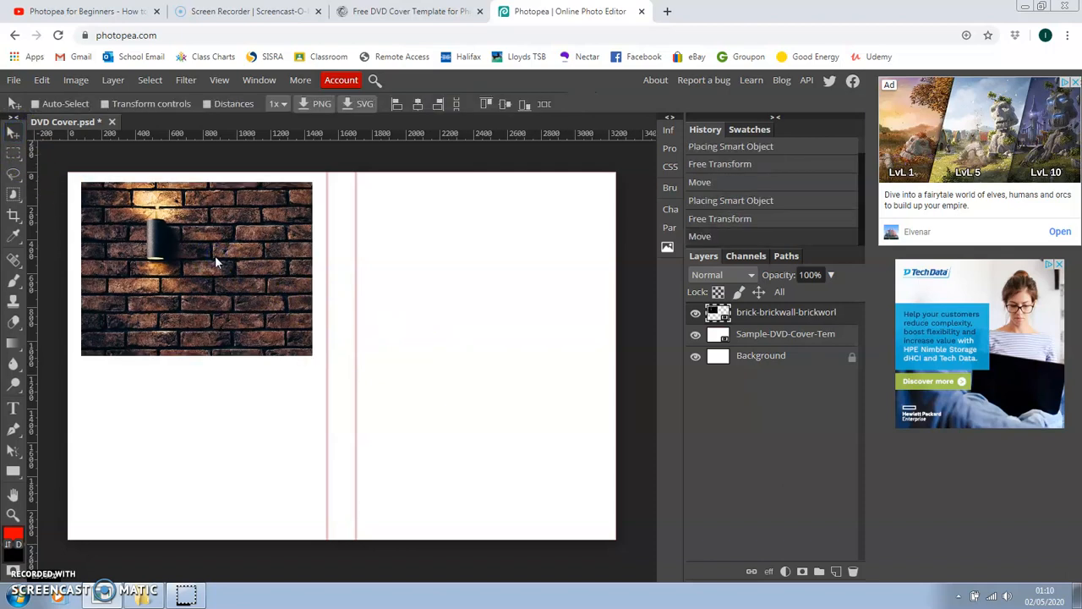
- Nudge the brick wall image closer to the upper outer corner of the back cover, and turn on Transform controls
click(106, 104)
drag(276, 320, 265, 291)
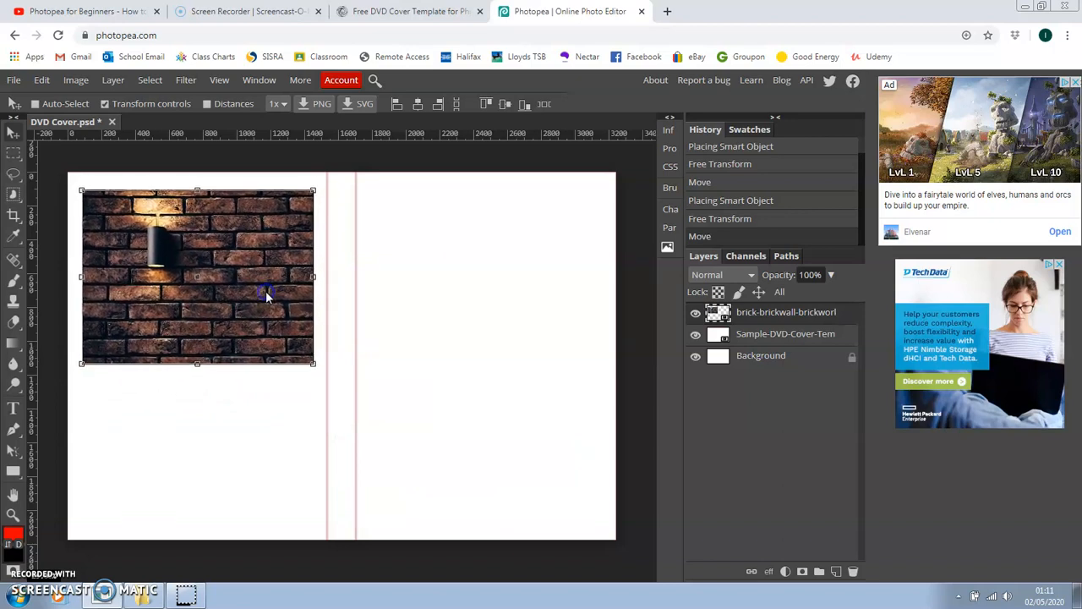
click(105, 104)
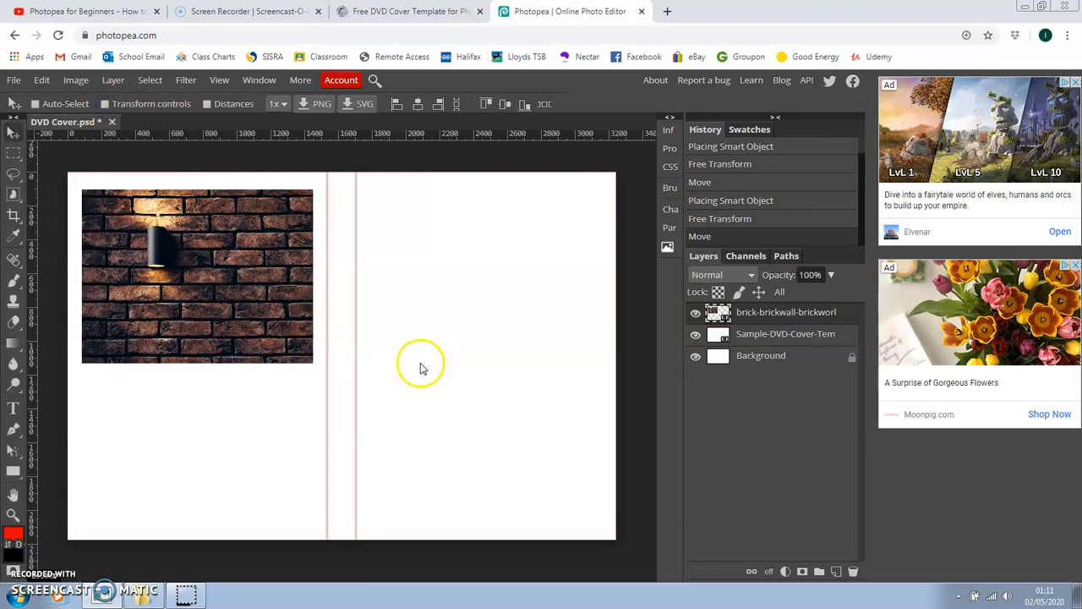
mouse_move(223, 285)
mouse_down()
mouse_move(261, 430)
mouse_move(192, 290)
mouse_move(224, 283)
mouse_up()
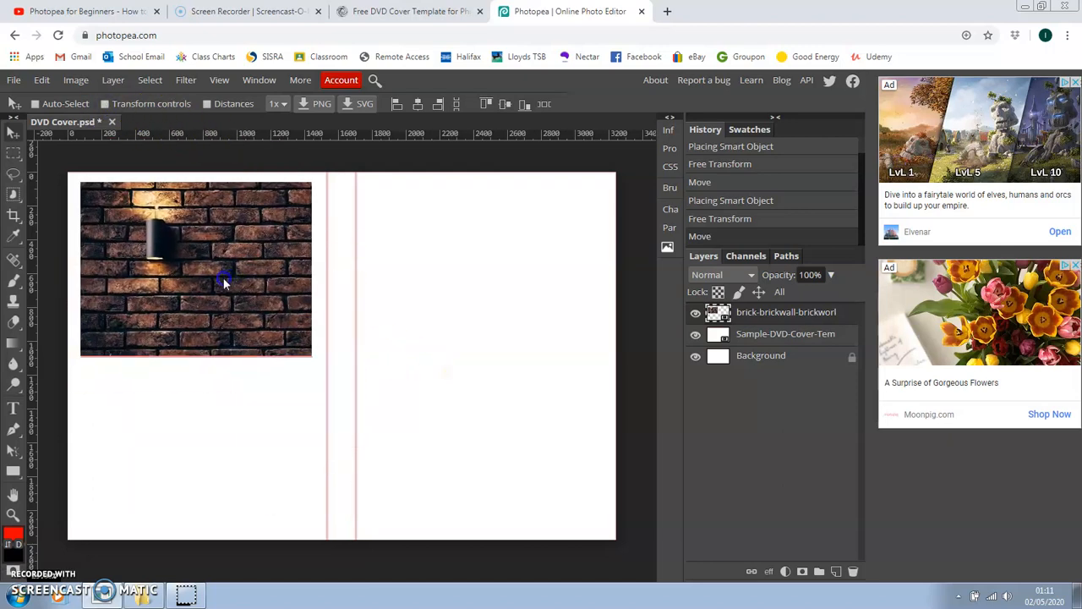
drag(309, 355, 309, 356)
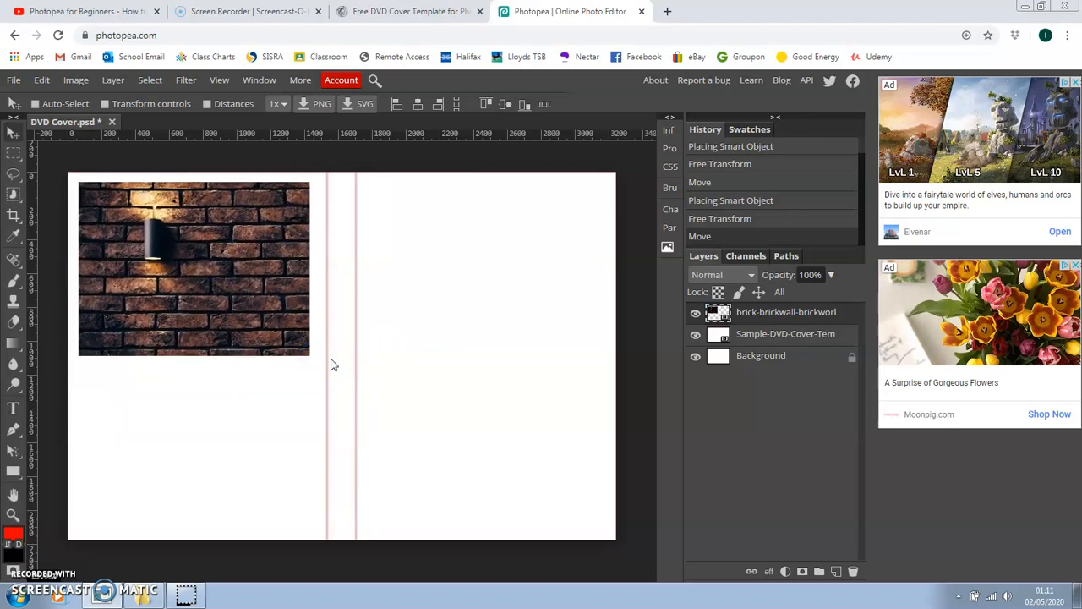
click(104, 104)
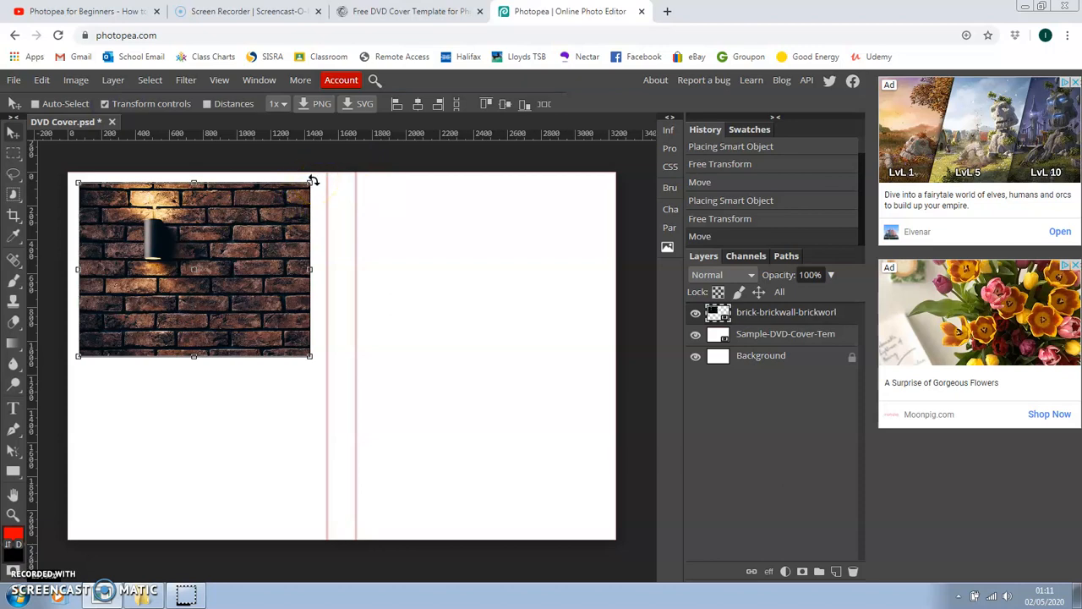
- Try rotating the brick wall image about 34.5° clockwise and moving it slightly toward the spine
drag(313, 181, 317, 264)
click(12, 133)
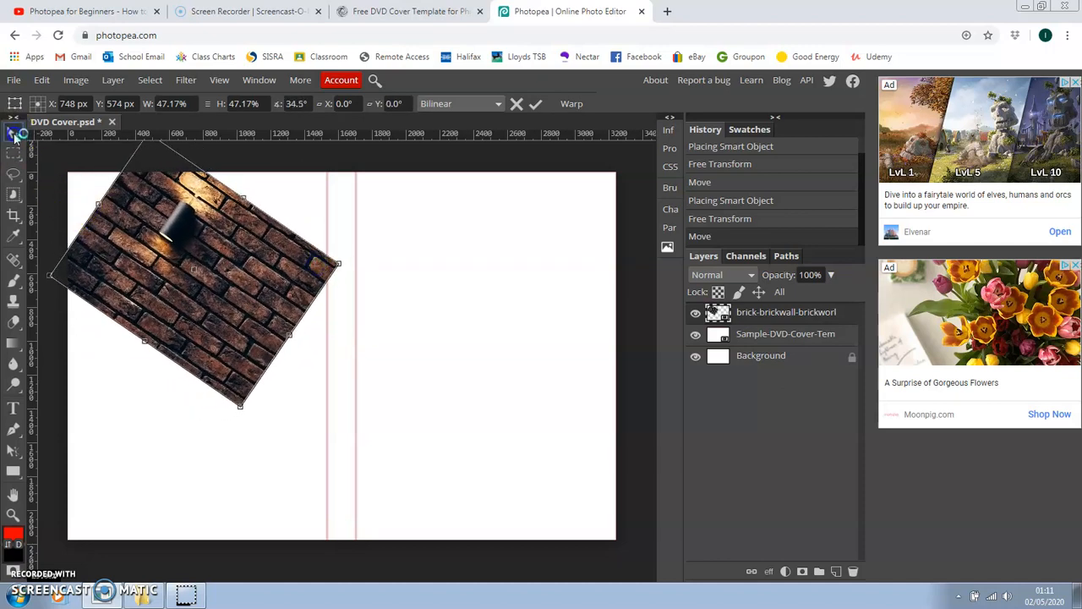
click(231, 316)
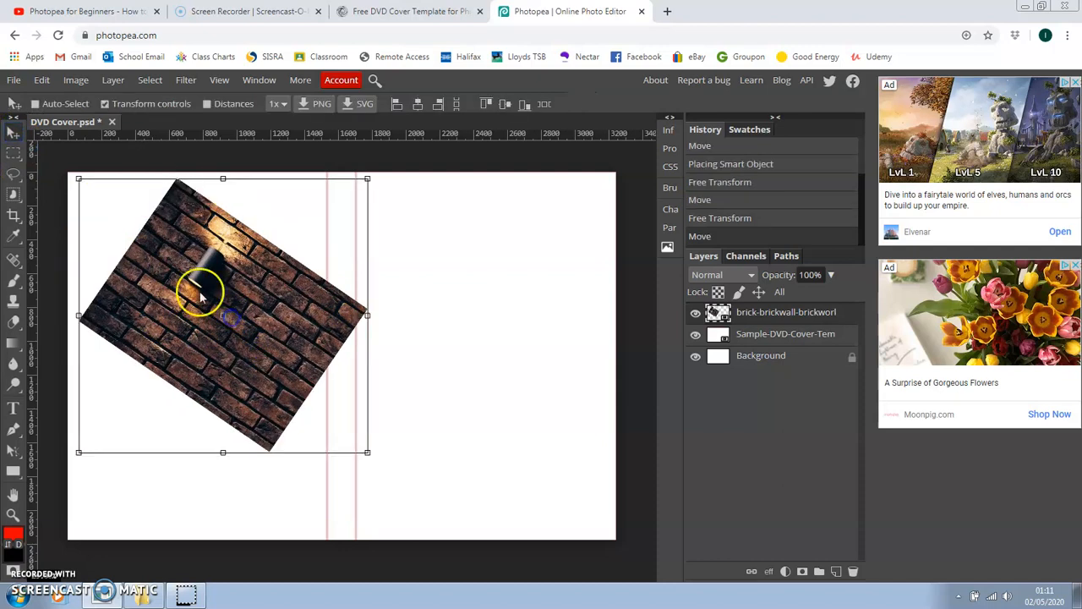
drag(228, 302, 227, 311)
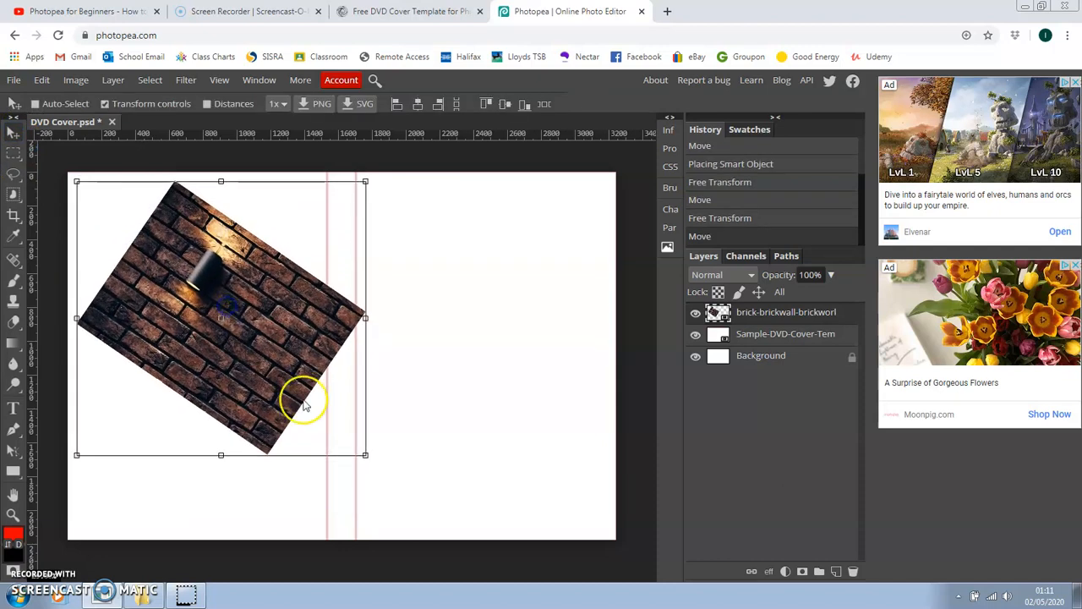
click(290, 339)
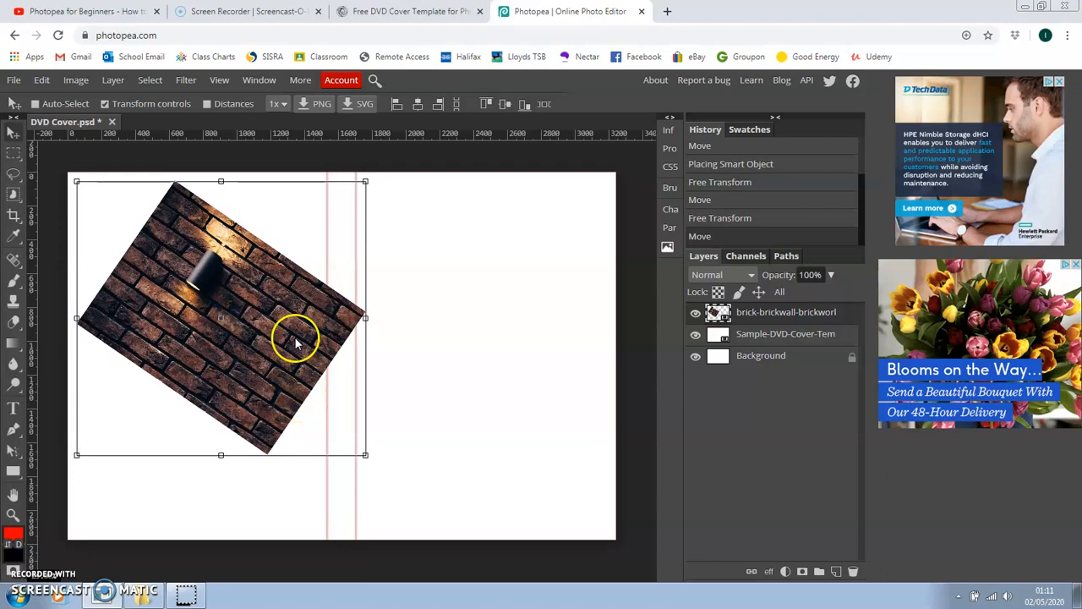
- Undo the last rotation and move of the brick wall image
key(ctrl+z)
key(ctrl+z)
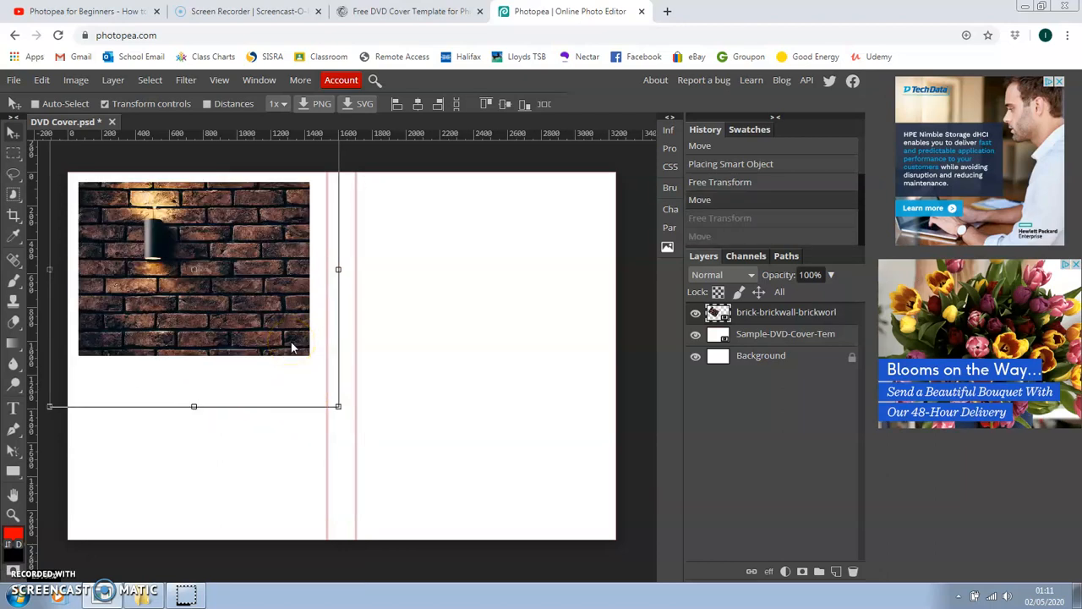
click(424, 350)
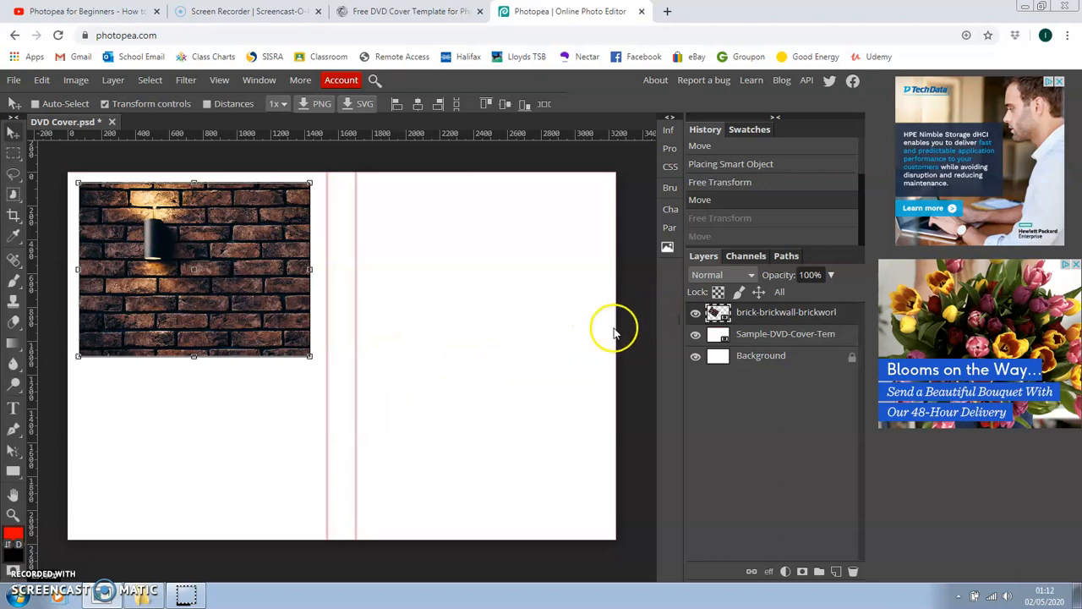
- Open the Blending Options for the brick wall layer and move the dialog clear of the image
click(803, 312)
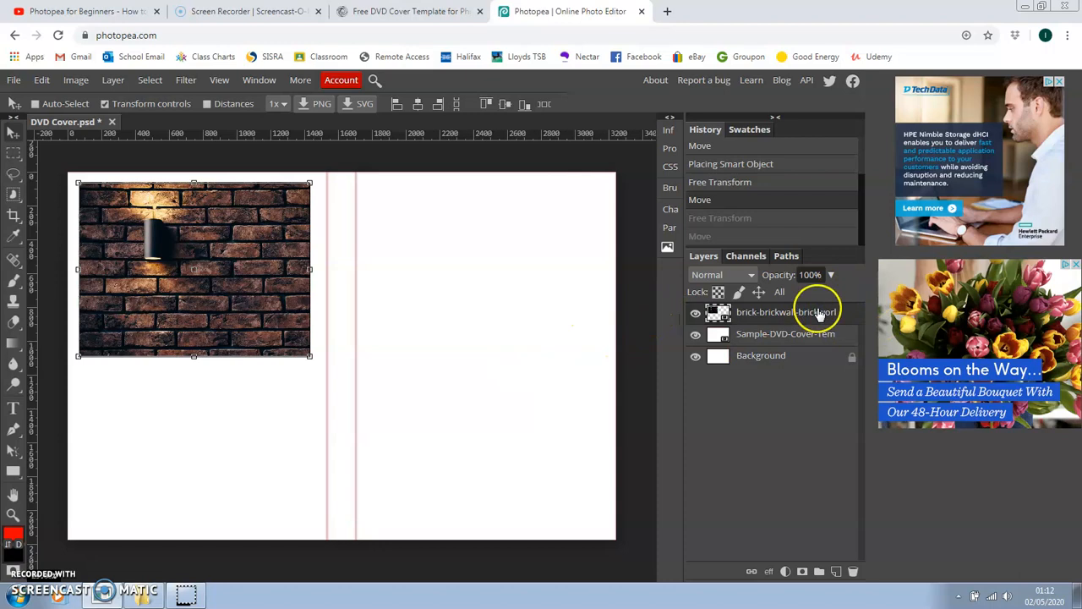
click(807, 313)
right_click(807, 313)
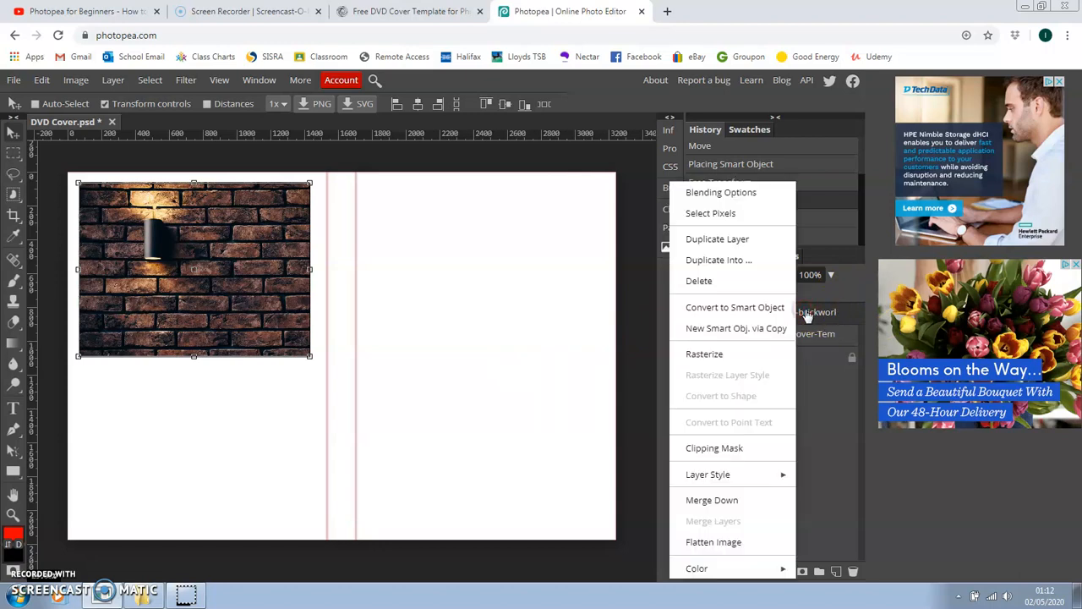
click(753, 192)
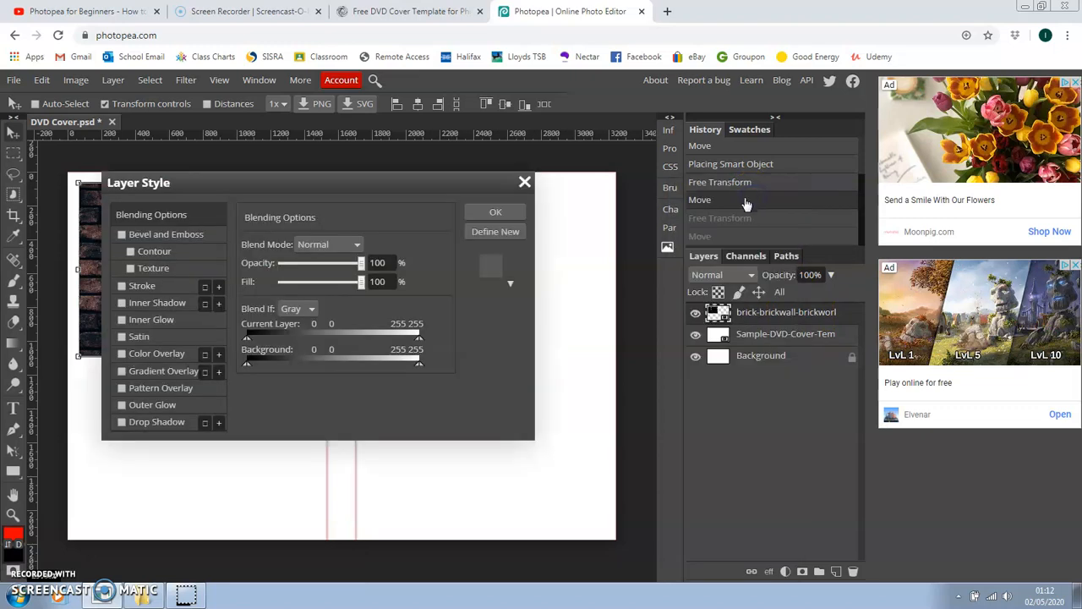
drag(398, 188, 646, 182)
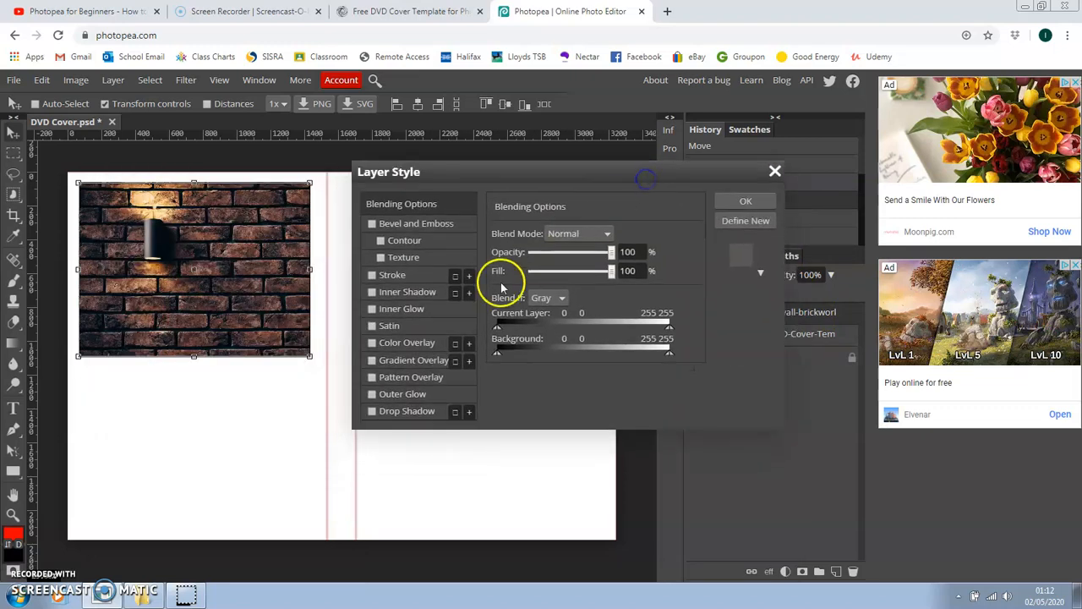
- Try a Drop Shadow on the brick wall layer and turn it off again
click(372, 412)
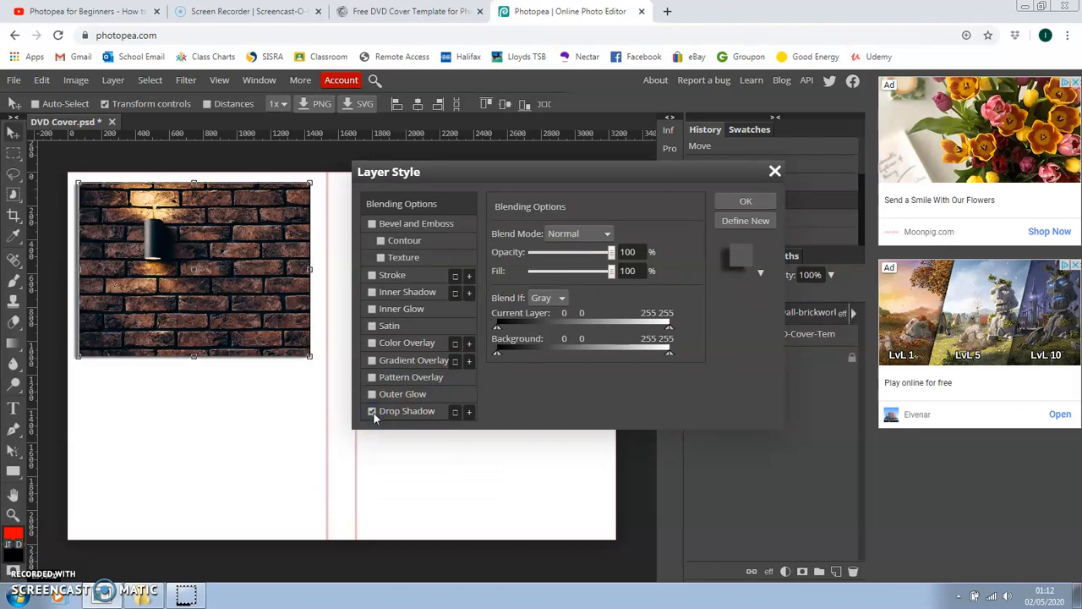
click(373, 412)
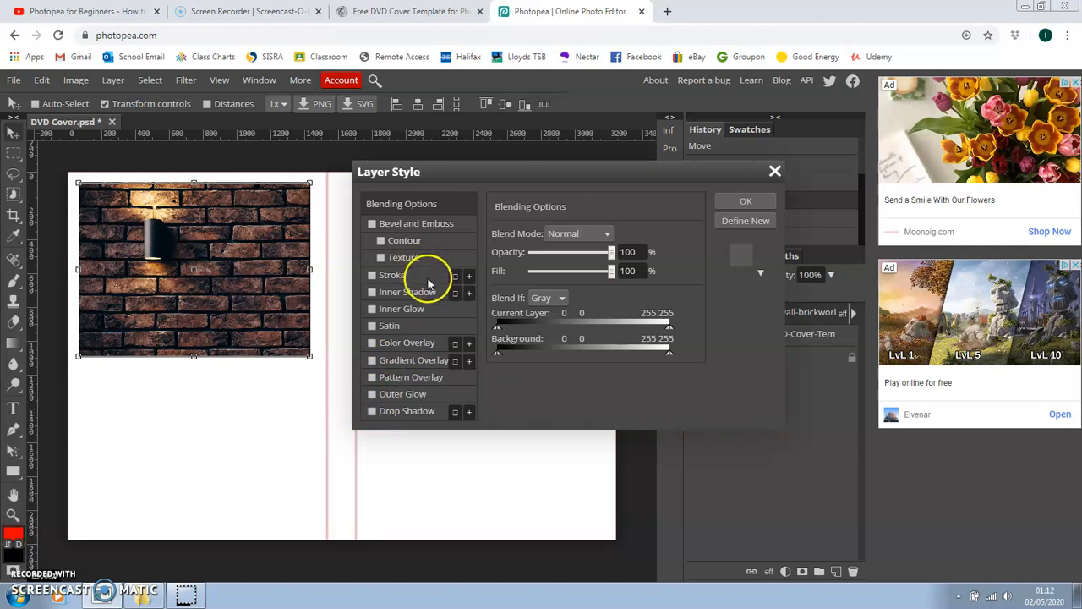
- Add a Stroke to the brick wall layer with the Color fill type and set its color to green 0df739
click(373, 275)
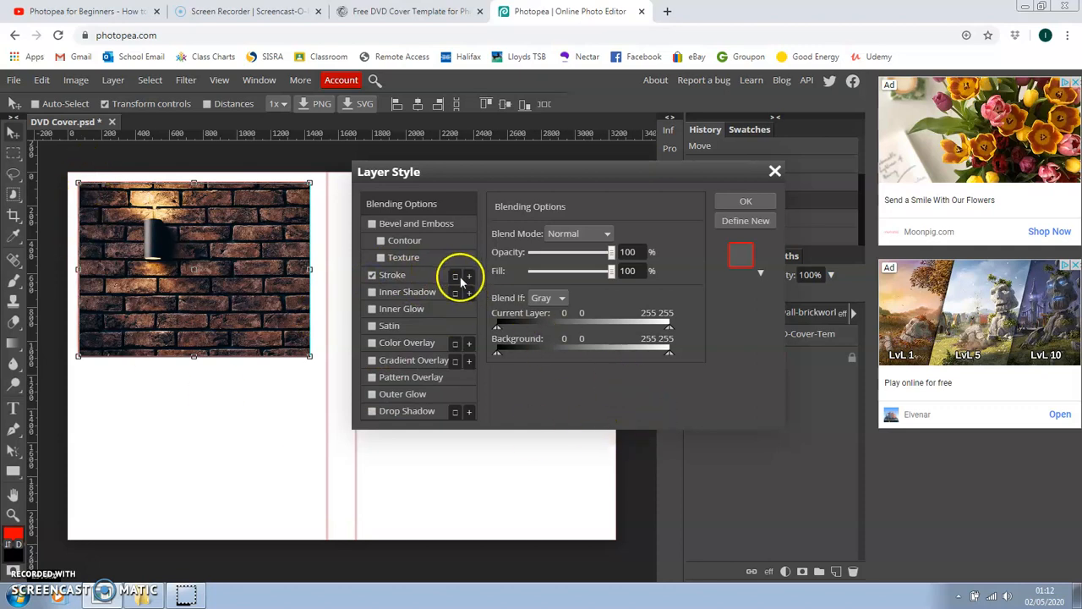
click(418, 277)
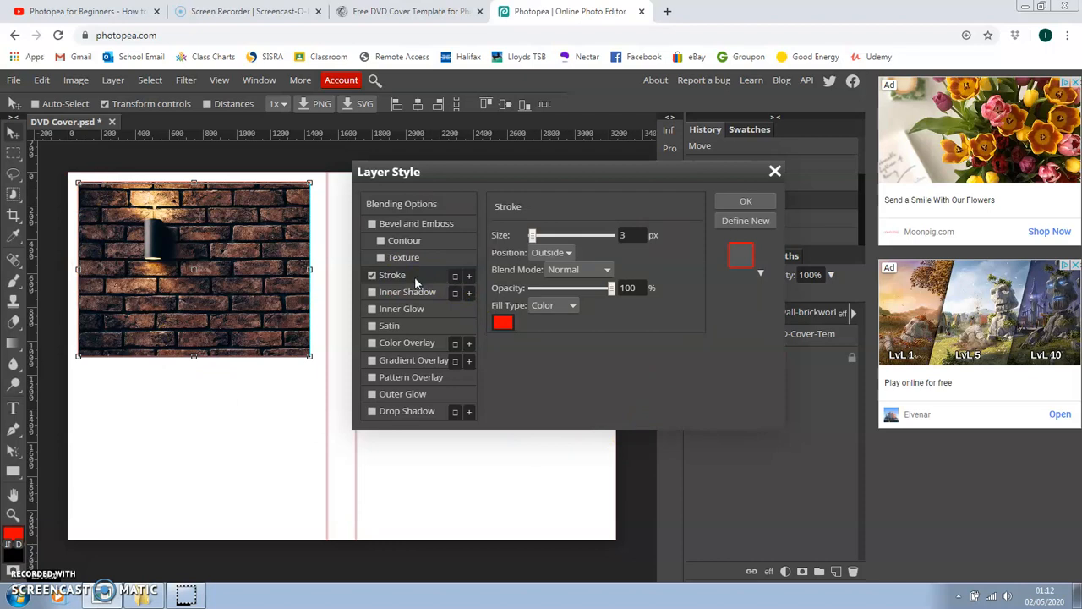
click(574, 307)
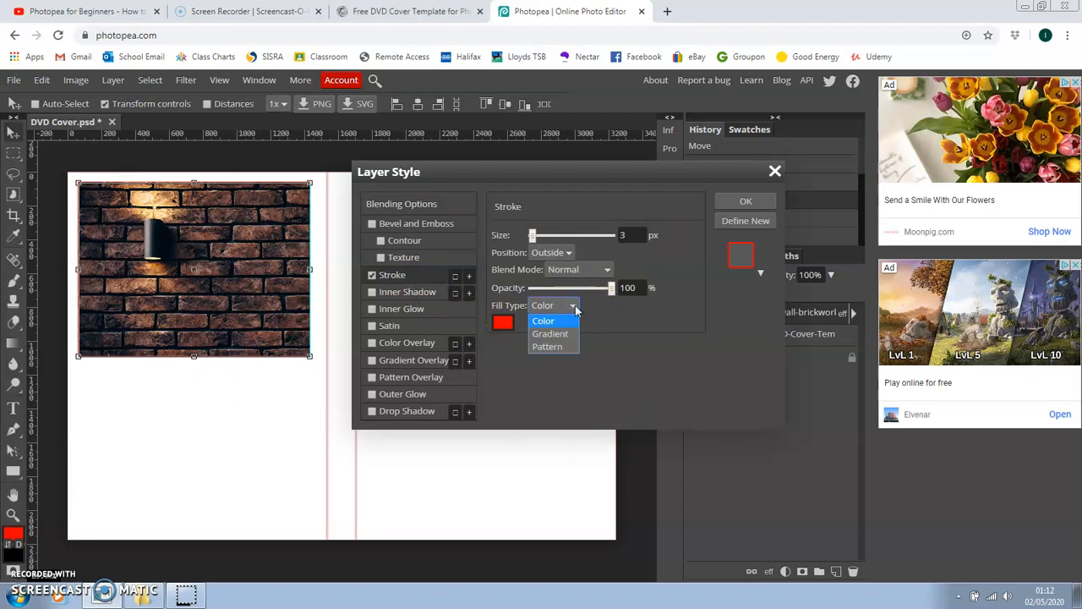
click(543, 321)
click(503, 322)
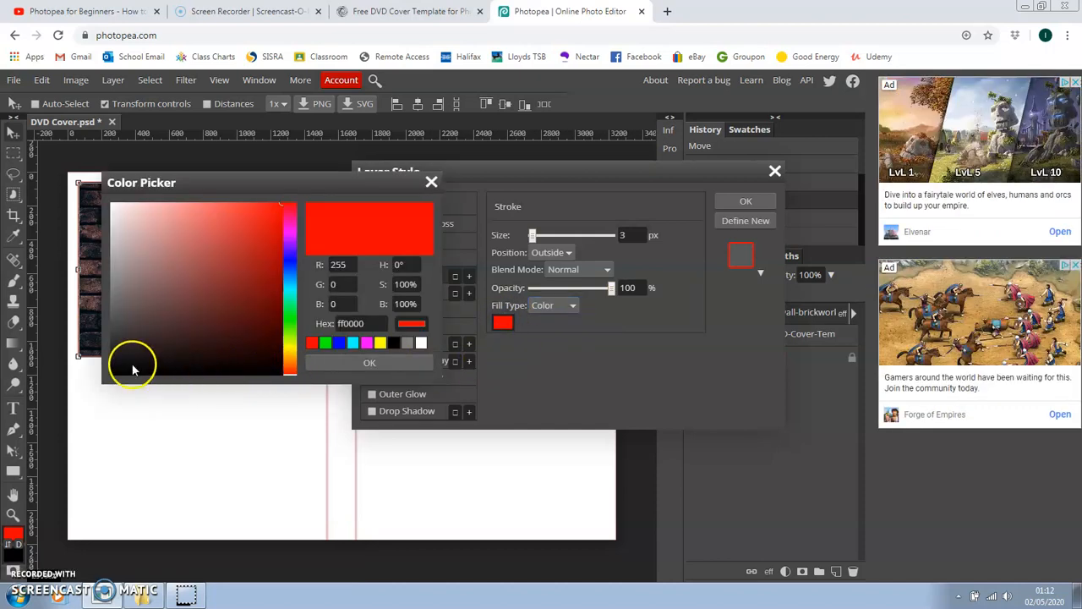
drag(290, 315, 295, 323)
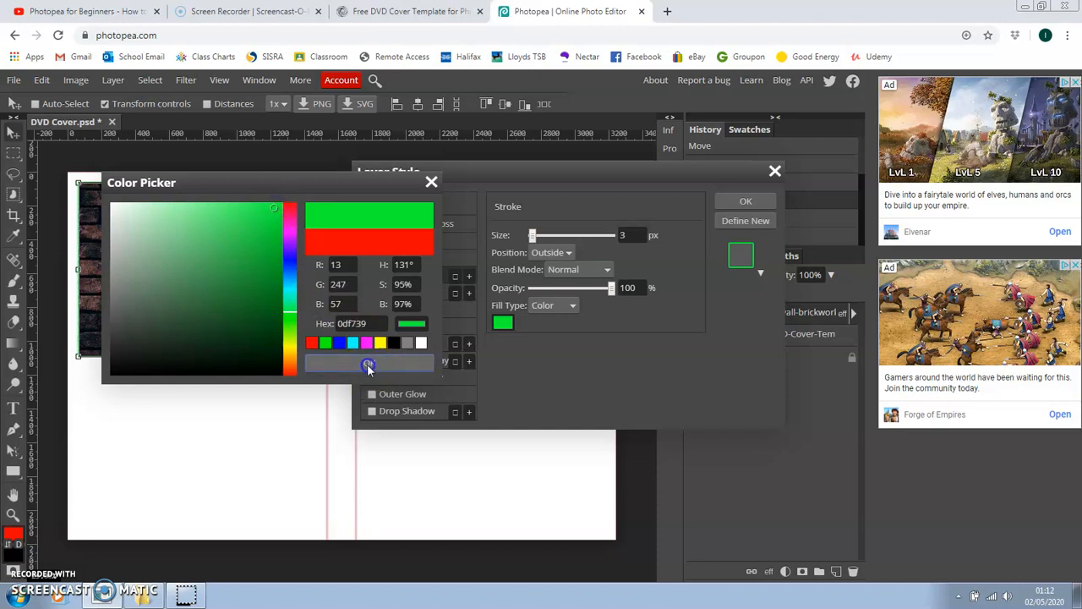
click(368, 363)
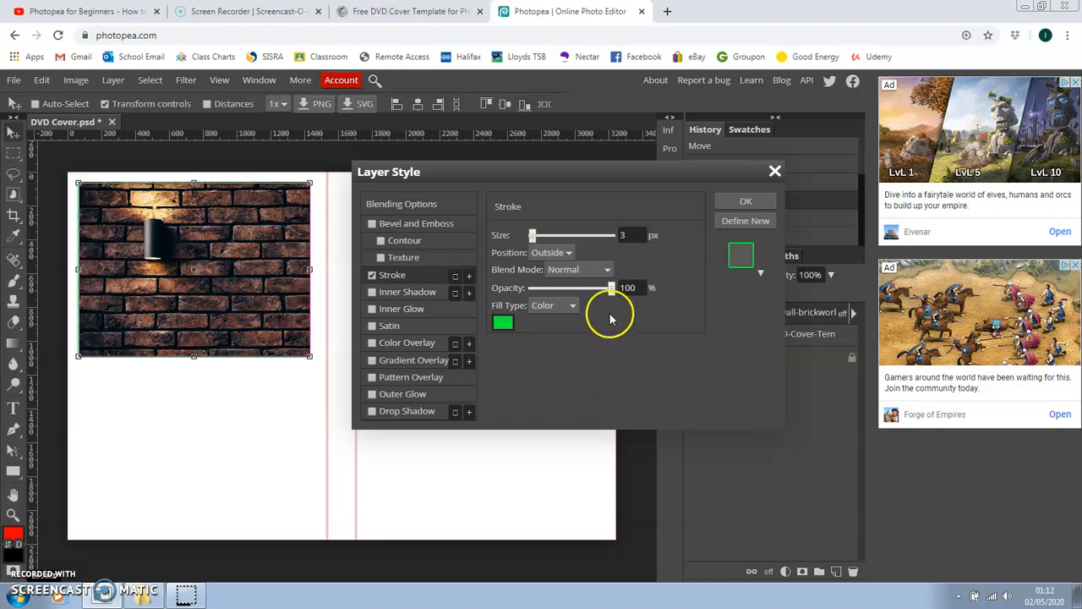
- Increase the stroke size to 23 px and apply the layer style to the brick wall image
click(538, 237)
mouse_move(539, 236)
mouse_down()
mouse_move(550, 236)
mouse_move(540, 236)
mouse_up()
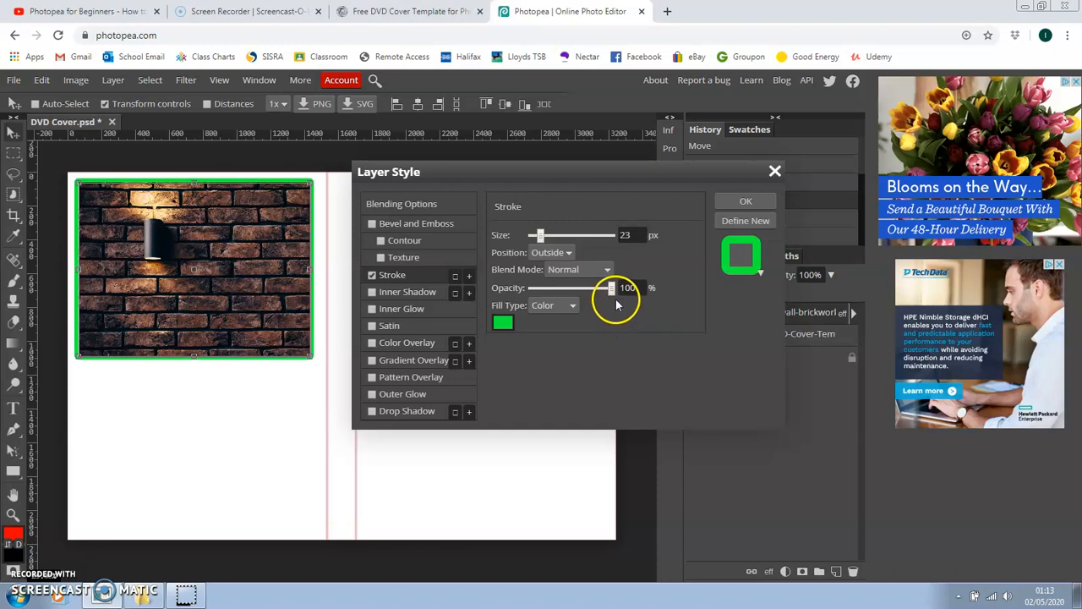
click(751, 202)
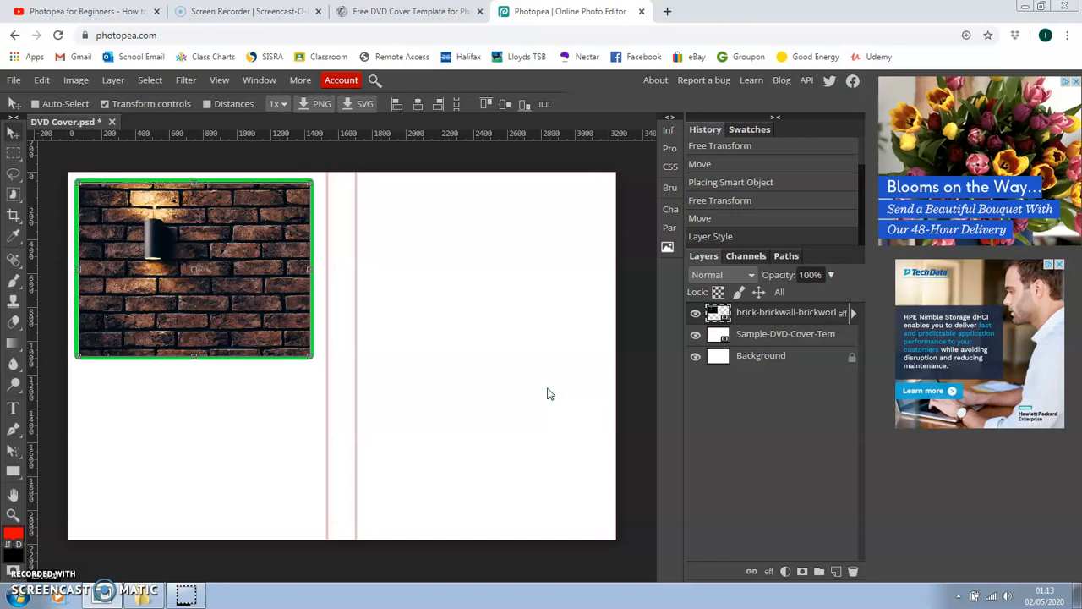
click(541, 391)
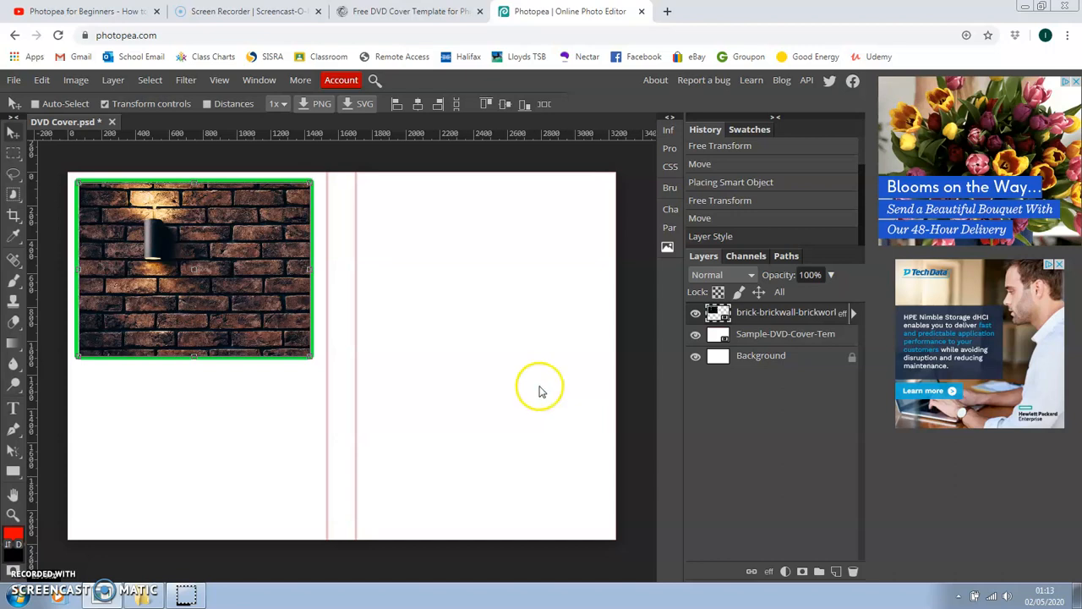